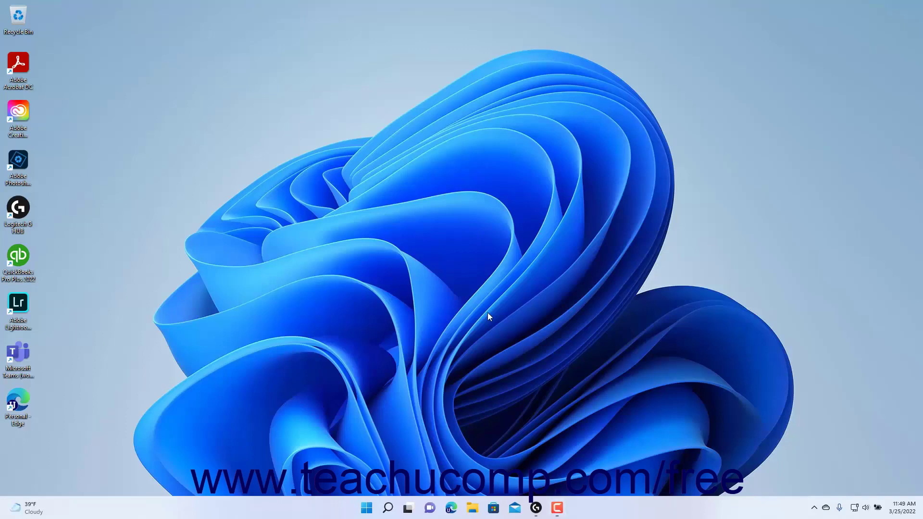
Bring up File Explorer at Quick access from the taskbar
click(474, 509)
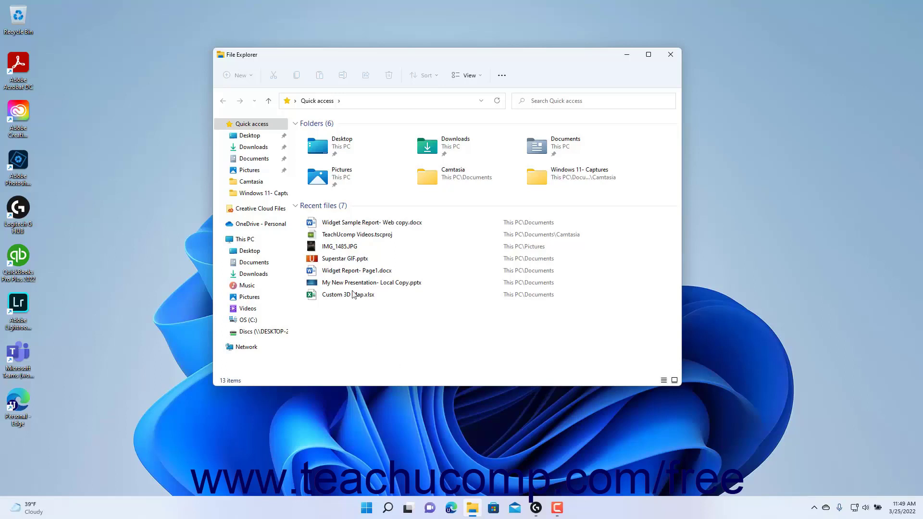
Open Widget Sample Report- Web copy.docx from Recent files in Word
double_click(346, 227)
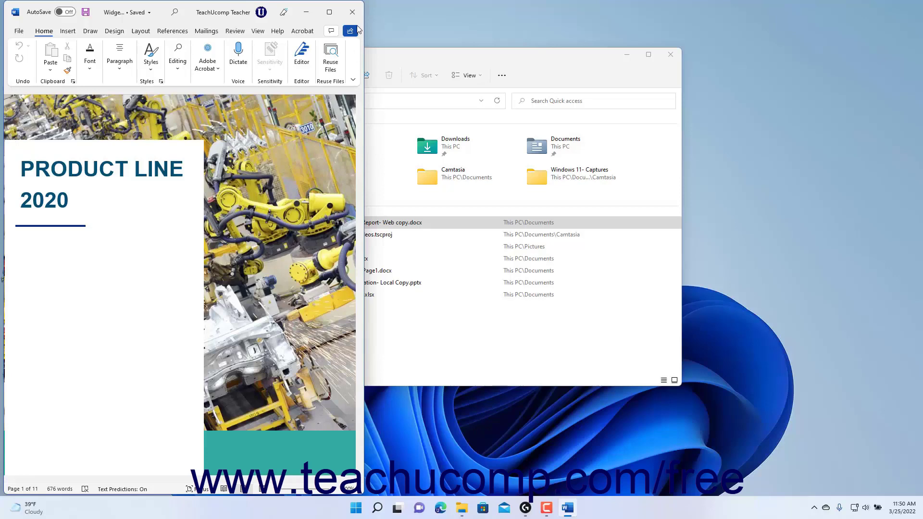
Close Word and drag Widget Sample Report- Web copy.docx onto the desktop
click(352, 12)
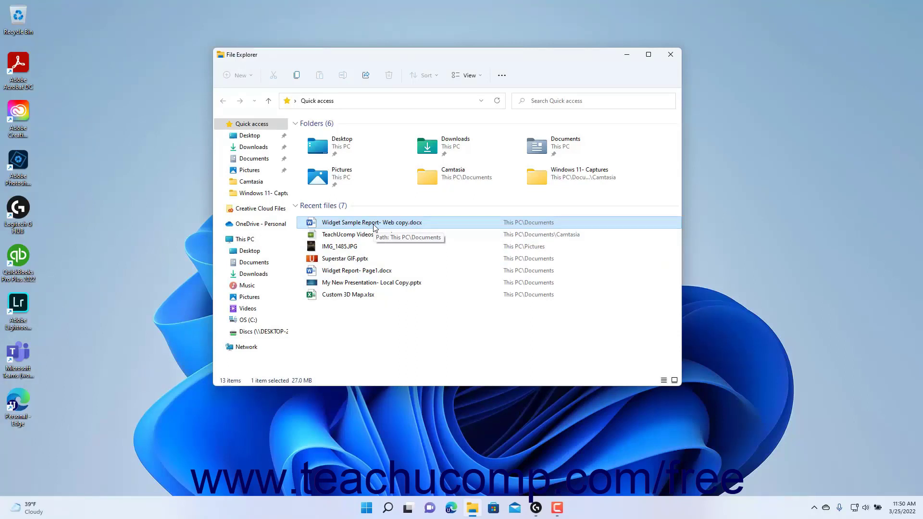
click(374, 225)
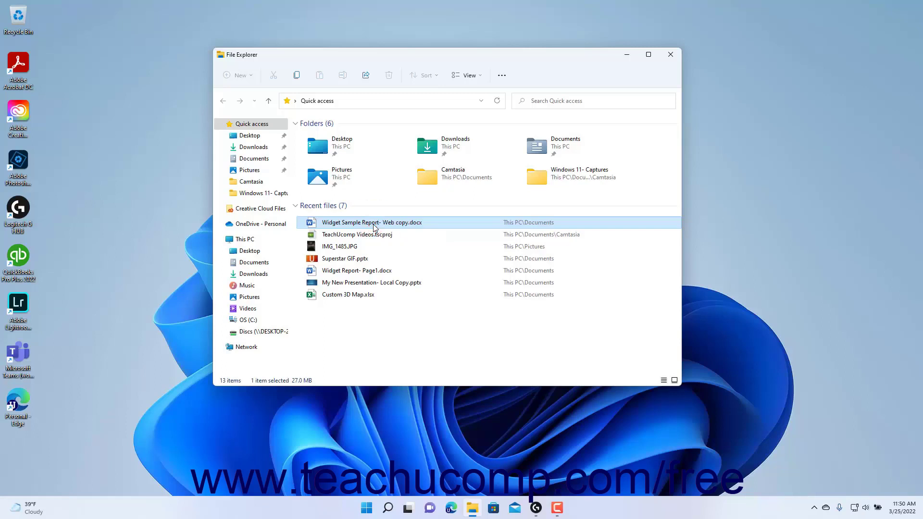
drag(374, 227, 157, 228)
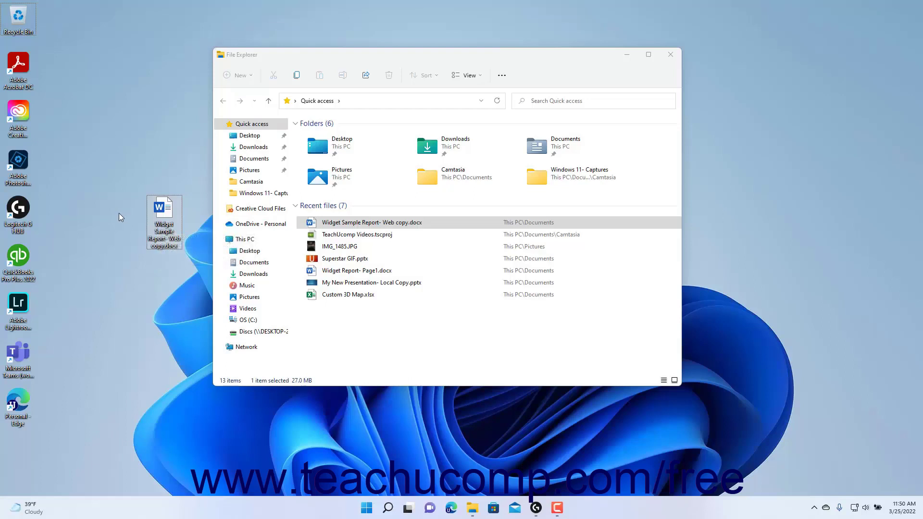
Delete the desktop copy of Widget Sample Report- Web copy via its context menu
right_click(160, 209)
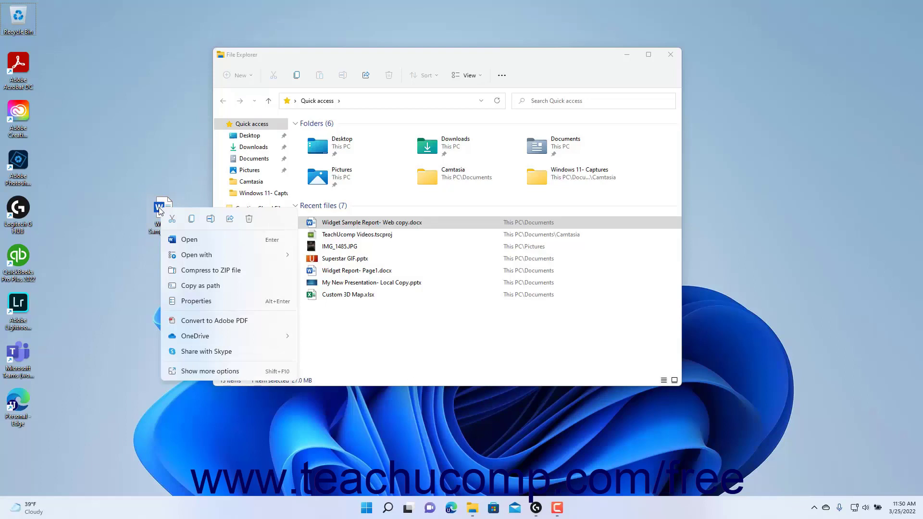
click(250, 220)
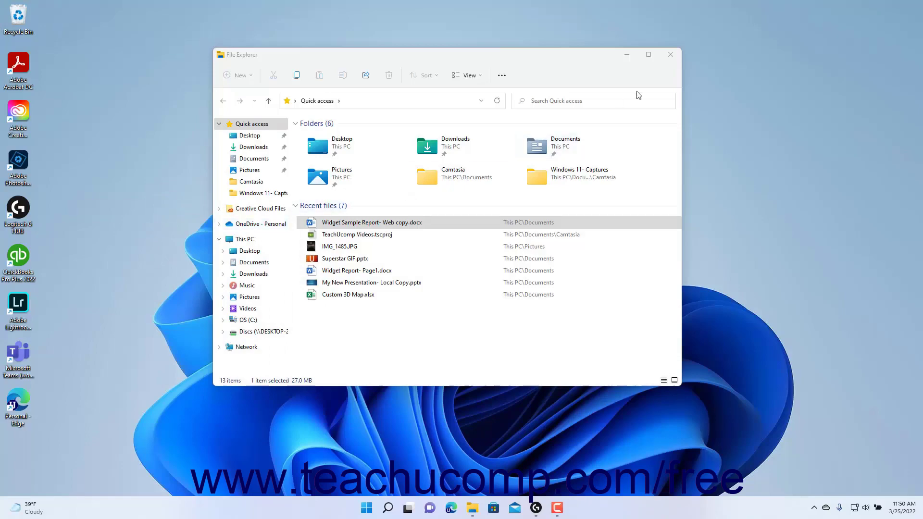